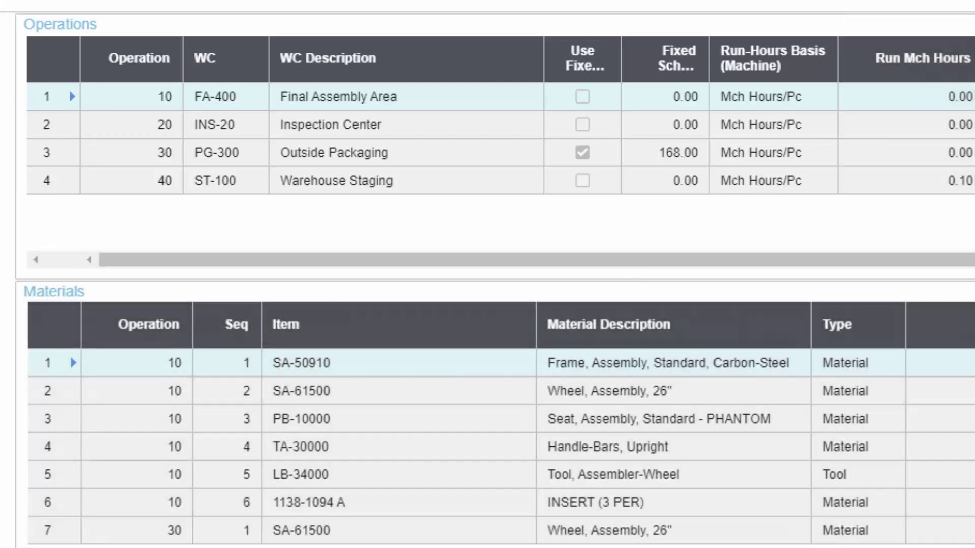
- Scroll the Operations grid right to show Run Lbr, Move, Queue, Setup and Finish Hours
mouse_move(634, 260)
left_mouse_down()
mouse_move(847, 254)
mouse_move(960, 239)
left_mouse_up()
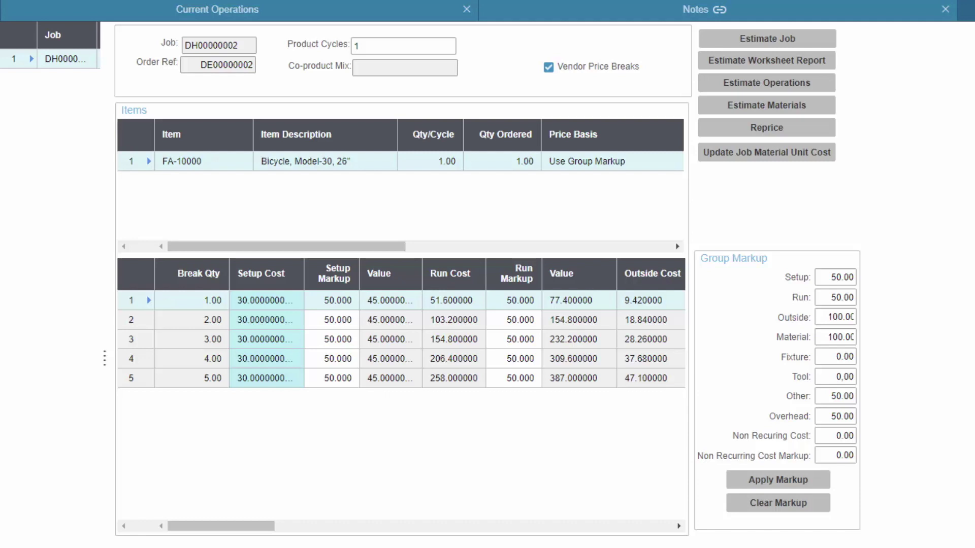
- Scroll DH00000002's break-quantity grid right to the Price, Unit Cost and Unit Price columns
scroll(401, 325, "right", 10)
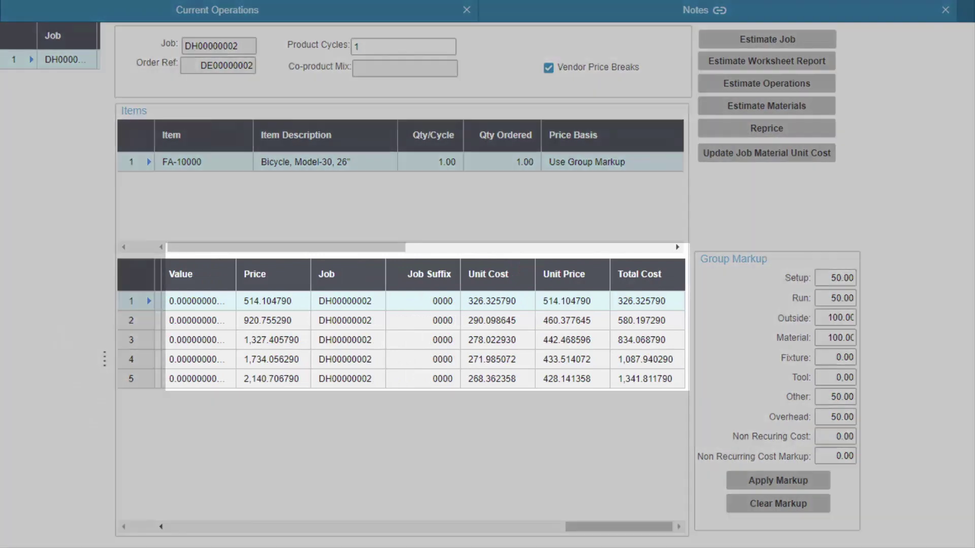